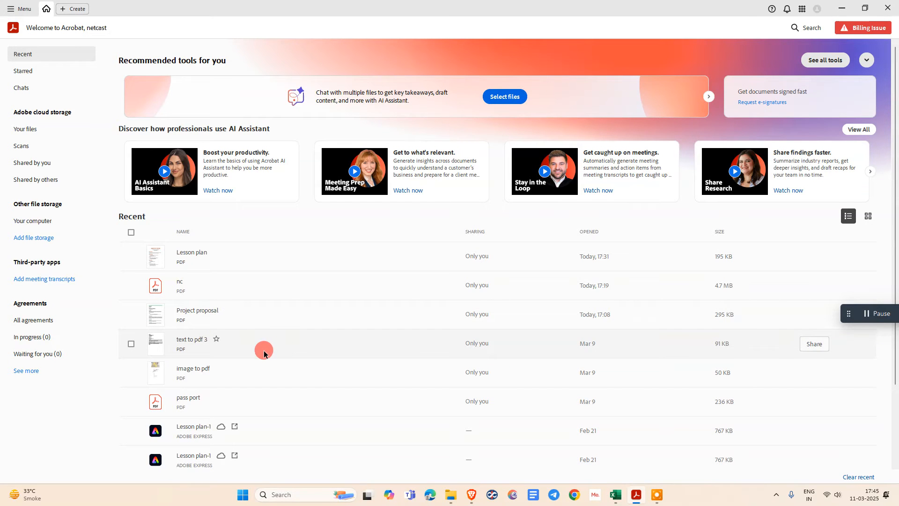
Open the Lesson plan PDF from the Netcast Demo folder.
click(11, 11)
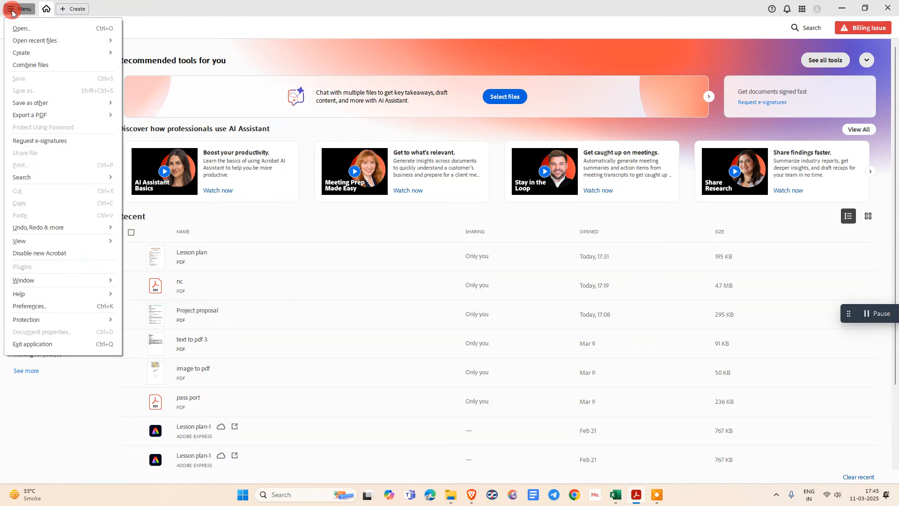
click(23, 28)
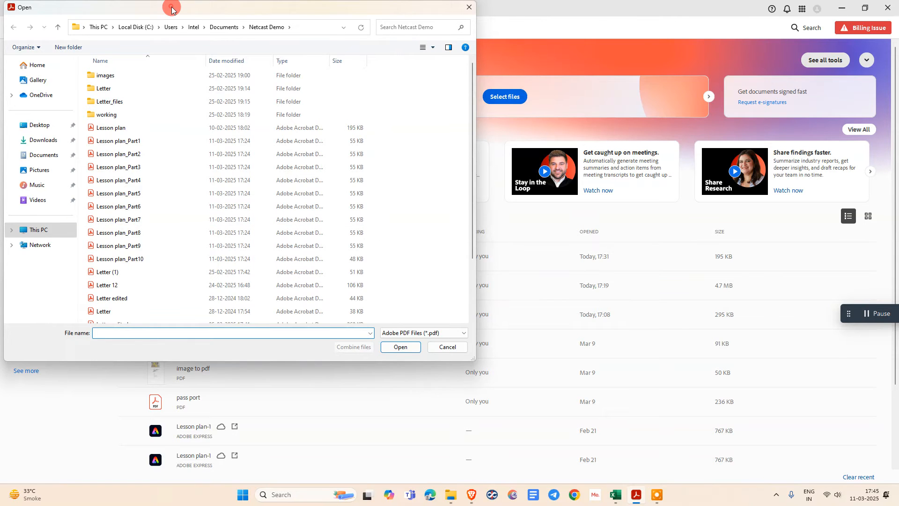
drag(172, 8, 358, 20)
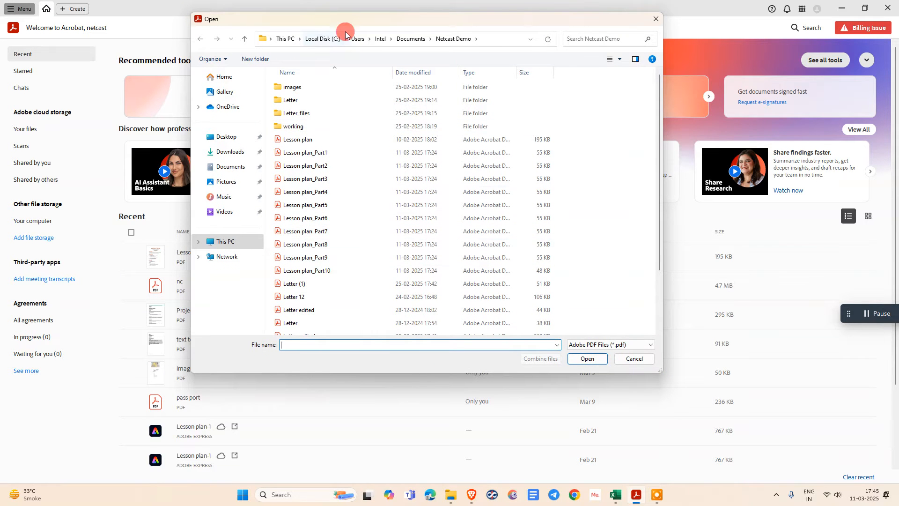
drag(324, 24, 449, 22)
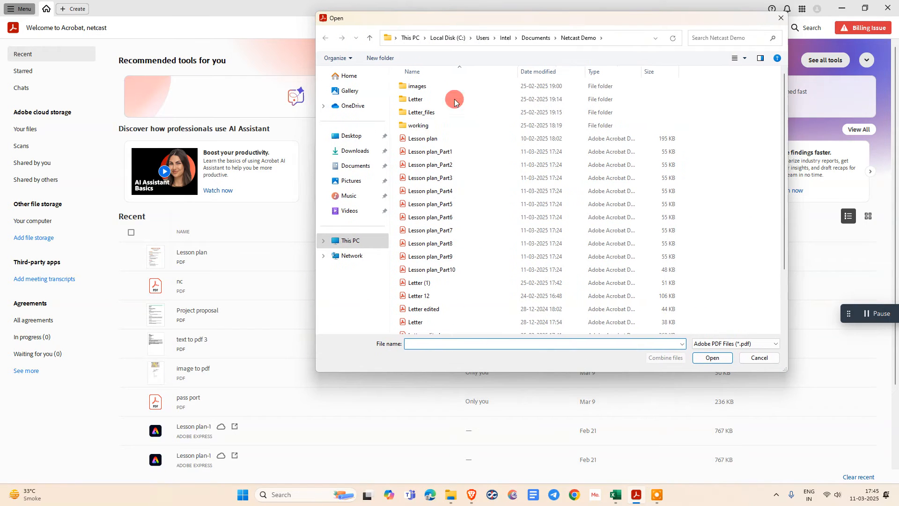
click(427, 140)
click(711, 358)
Look through the lesson plan's pages and open the Organize pages tool for the document.
scroll(491, 276, down, 5)
scroll(525, 288, down, 15)
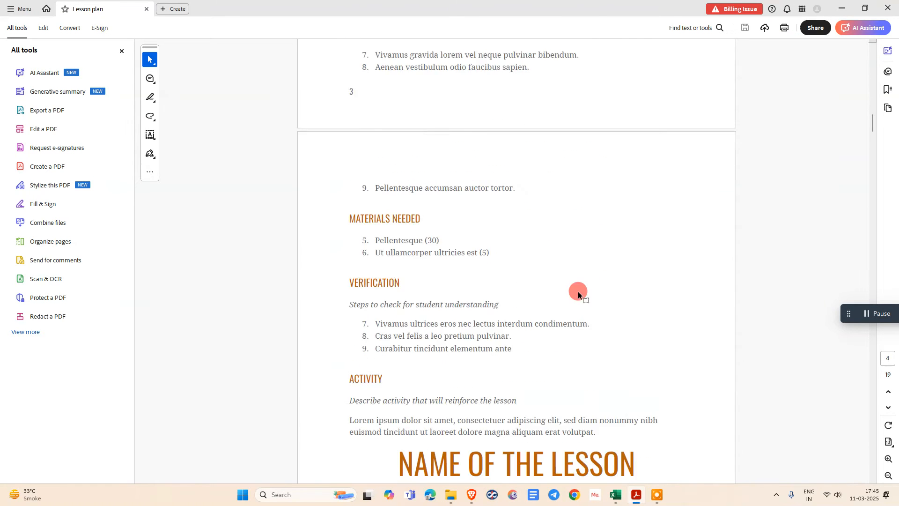
scroll(503, 297, up, 10)
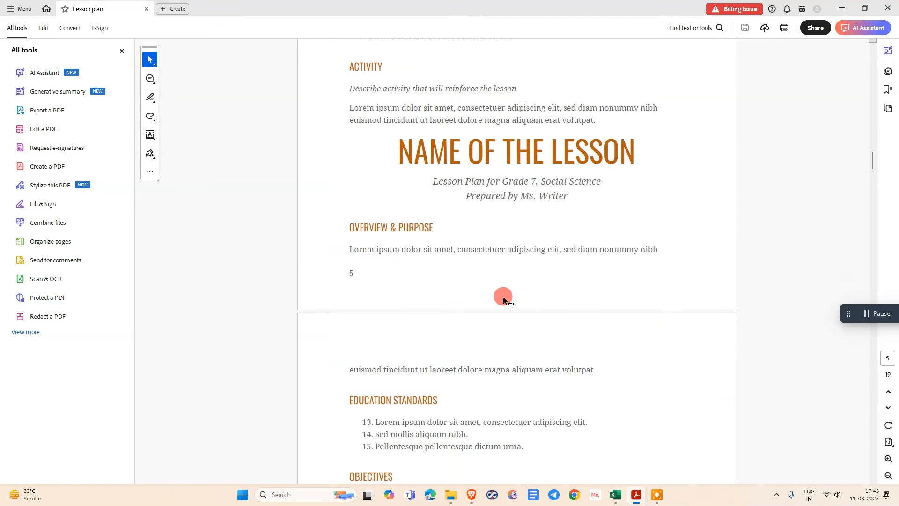
scroll(503, 297, up, 15)
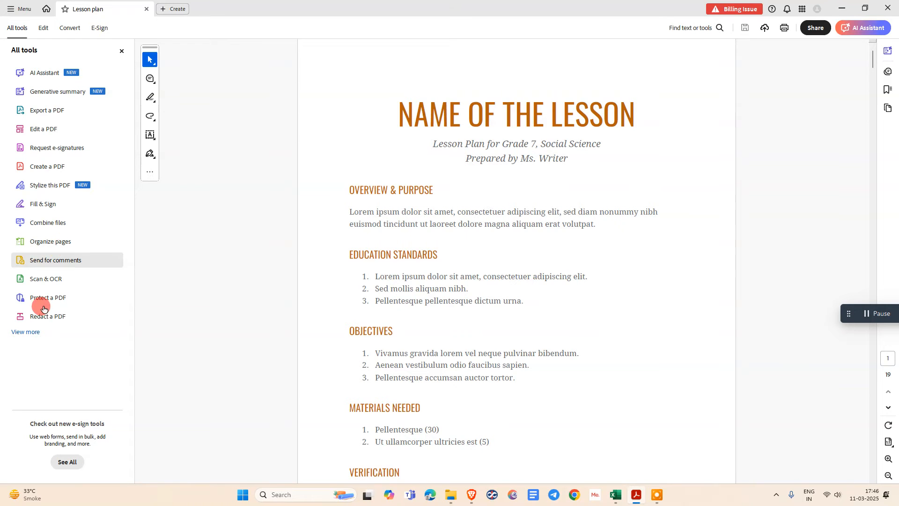
click(26, 332)
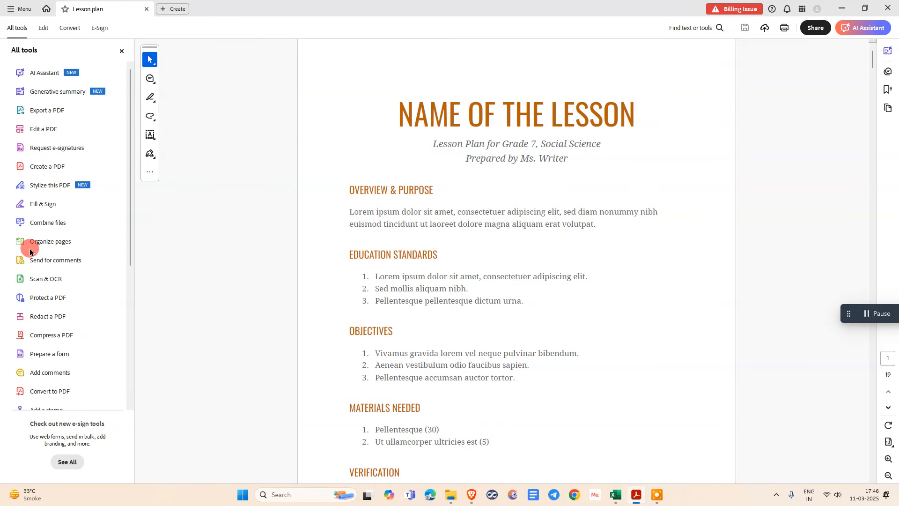
scroll(66, 251, down, 5)
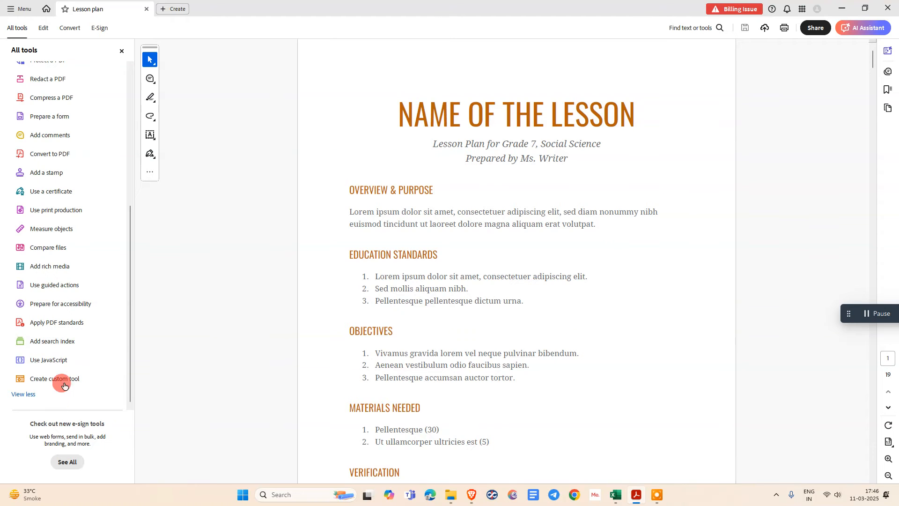
scroll(26, 305, up, 5)
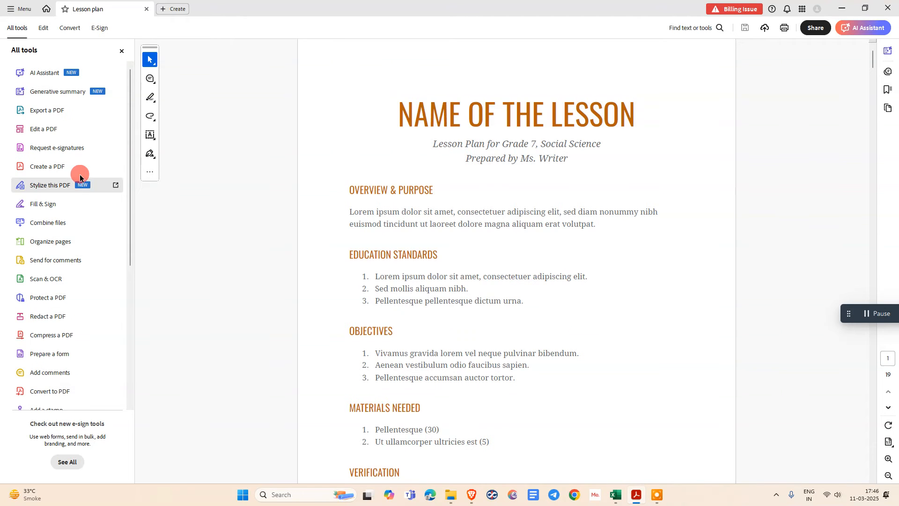
click(55, 243)
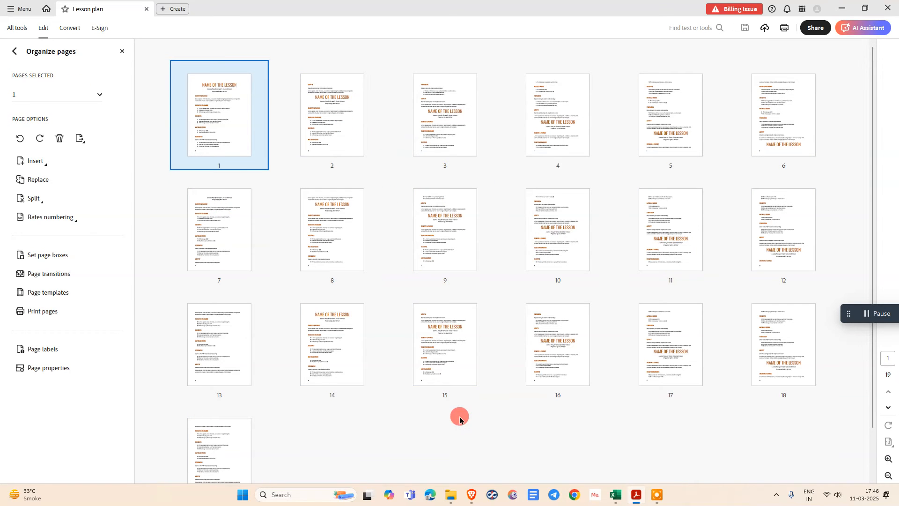
Try selecting single pages and the block of pages 1 to 6 with a selection frame, clearing each selection.
click(336, 148)
scroll(366, 254, down, 1)
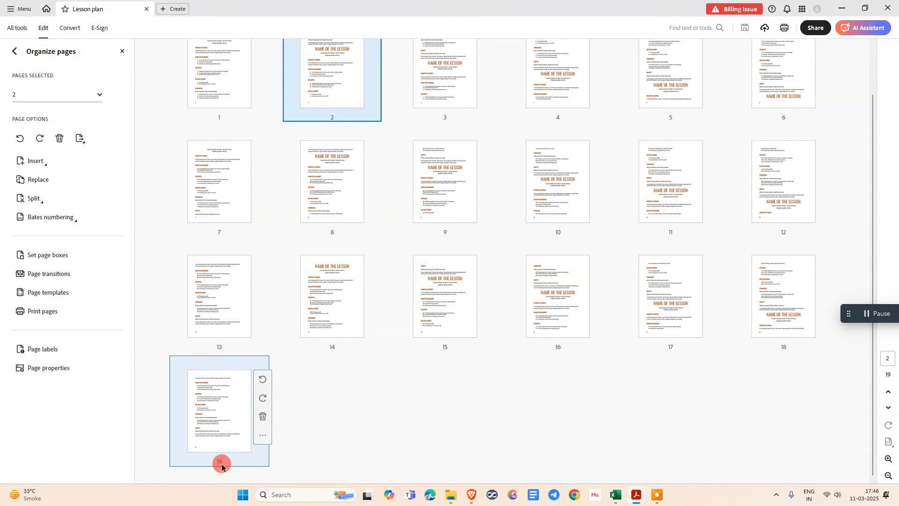
click(462, 432)
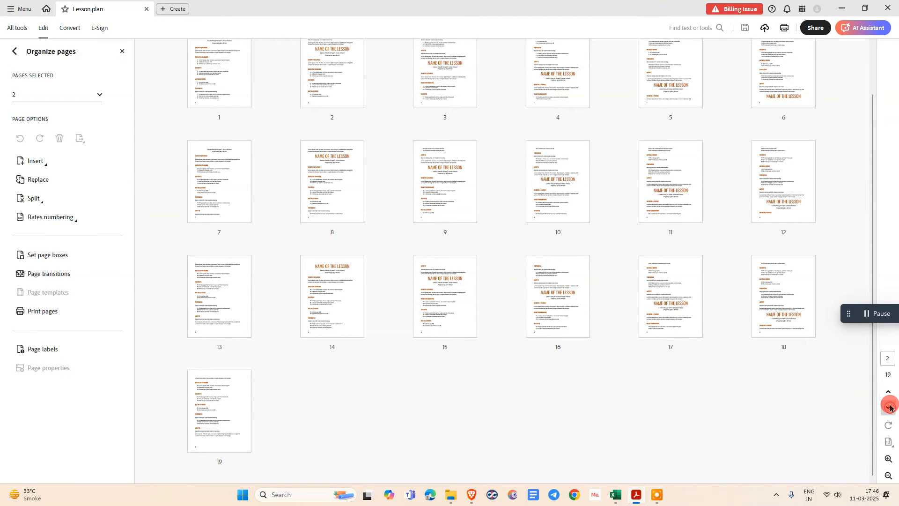
scroll(475, 307, up, 1)
click(227, 111)
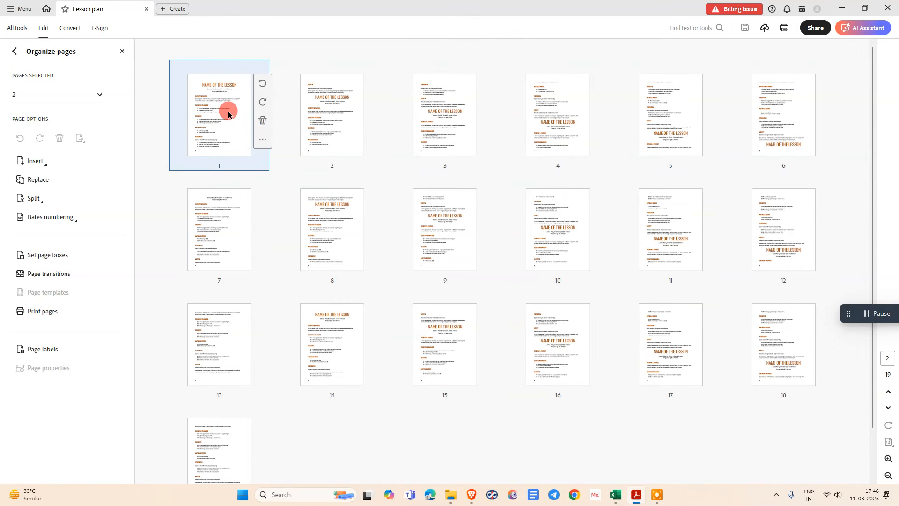
click(328, 169)
drag(417, 130, 836, 170)
click(155, 55)
click(155, 55)
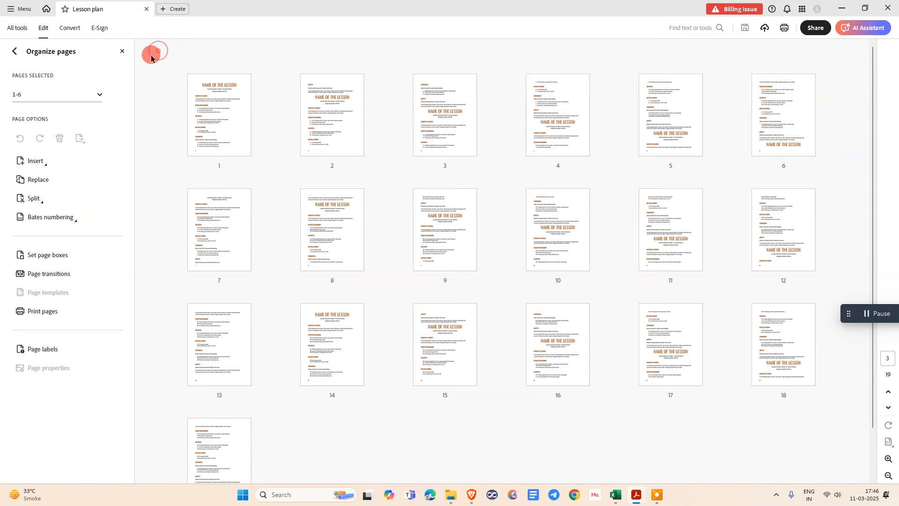
drag(163, 66, 833, 175)
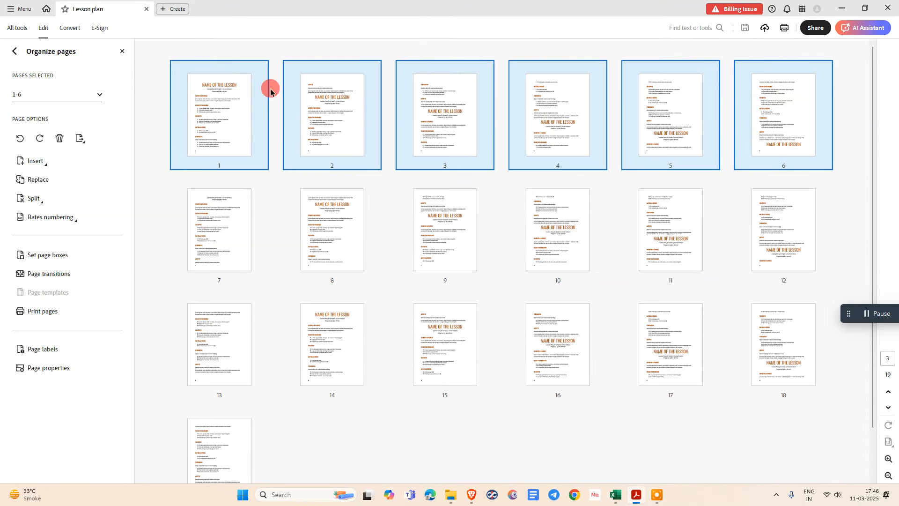
click(473, 446)
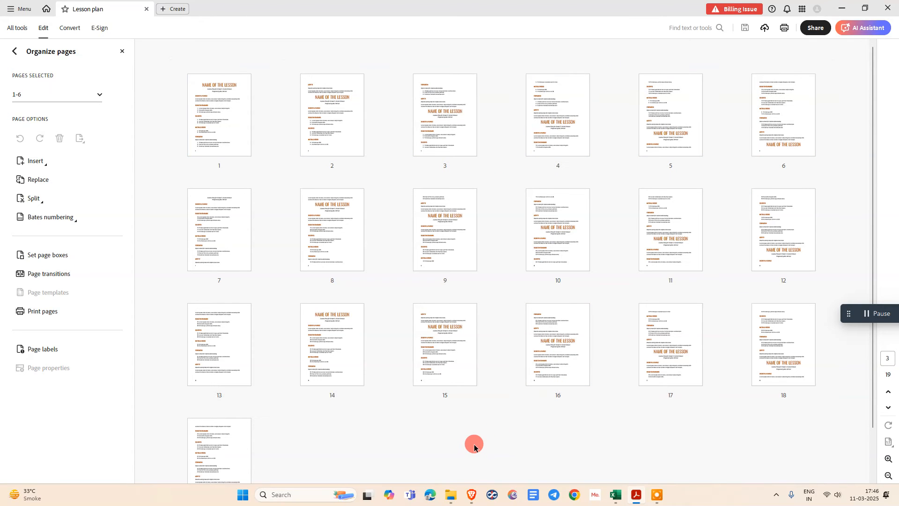
Select the non-adjacent pages 1, 5-6, 8, 10 and 15-17 together, and clear the selection.
click(223, 141)
ctrl+click(450, 135)
ctrl+click(431, 131)
ctrl+click(548, 240)
ctrl+click(658, 232)
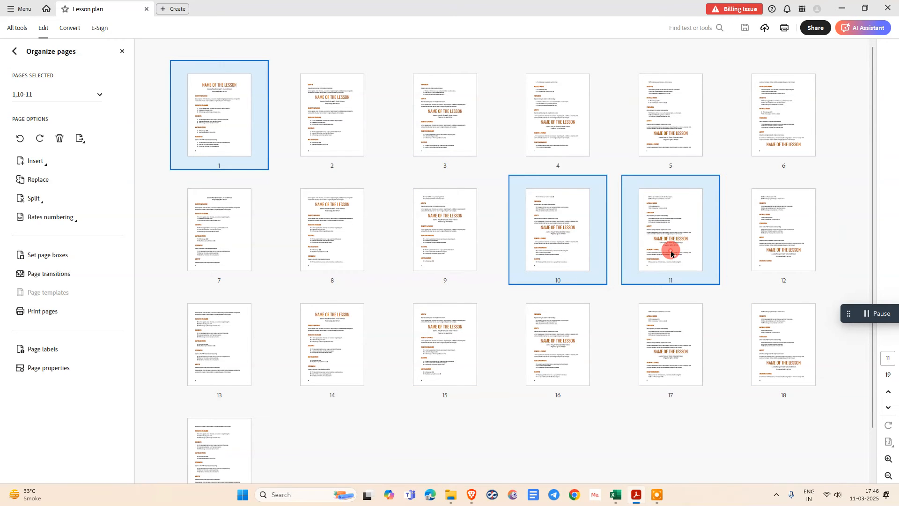
ctrl+click(673, 246)
ctrl+click(583, 350)
ctrl+click(466, 353)
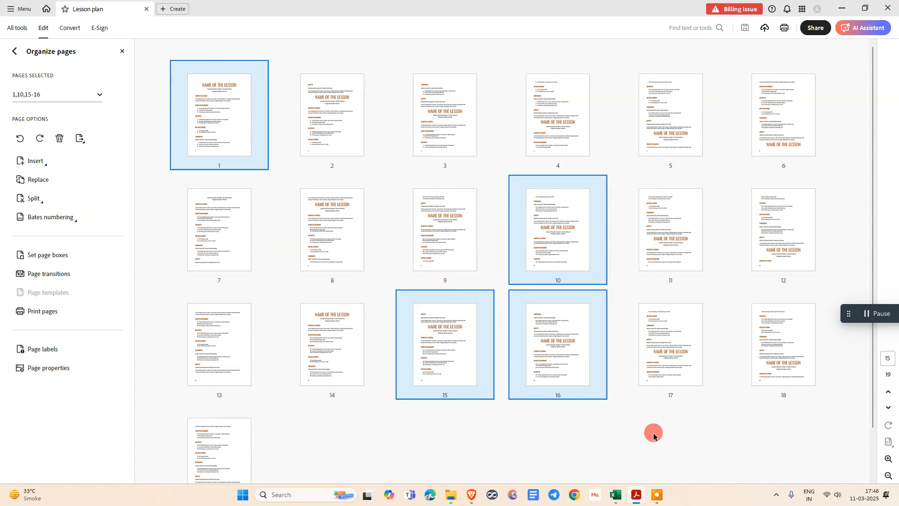
ctrl+click(776, 132)
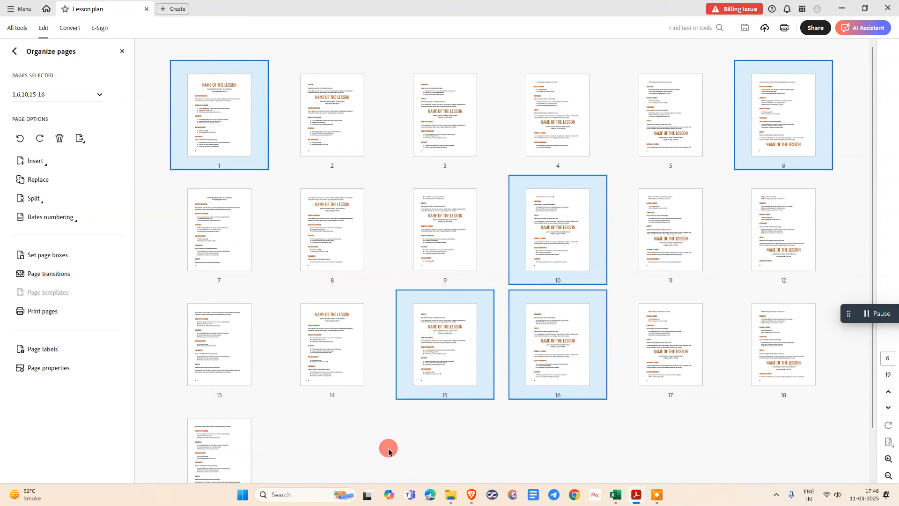
ctrl+click(318, 220)
ctrl+click(650, 105)
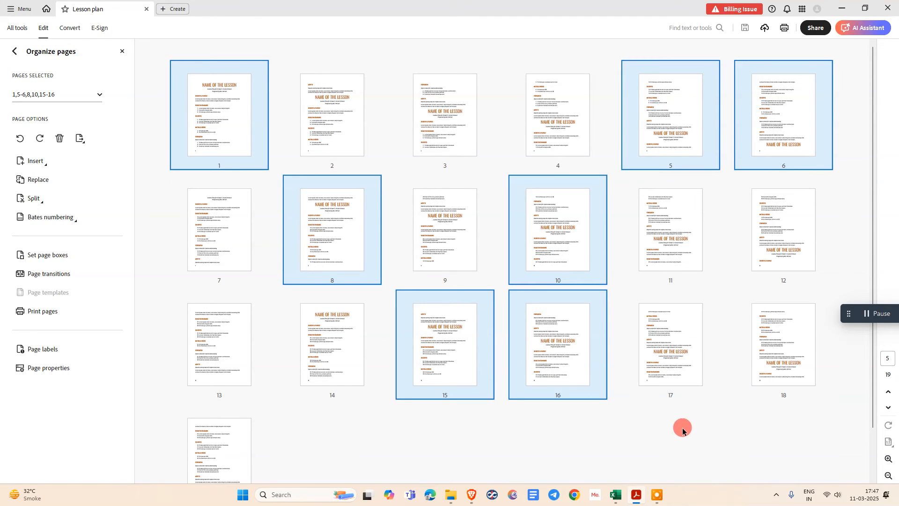
ctrl+click(674, 371)
click(370, 439)
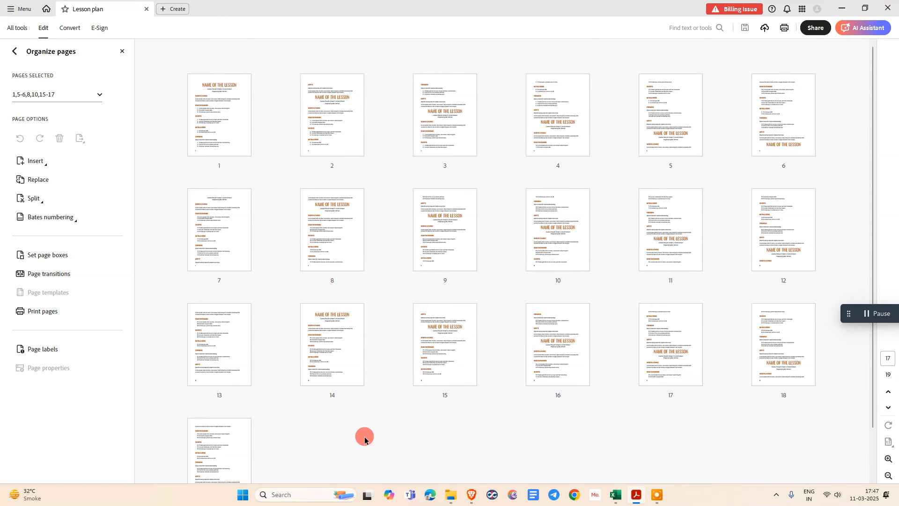
Select the whole range from page 1 through page 19, and clear the selection.
scroll(364, 440, down, 2)
scroll(323, 410, up, 2)
click(206, 125)
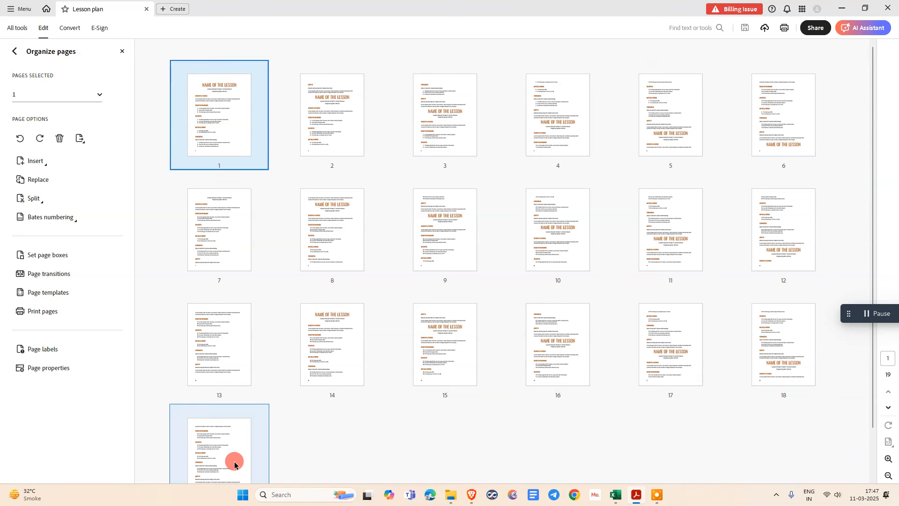
shift+click(238, 445)
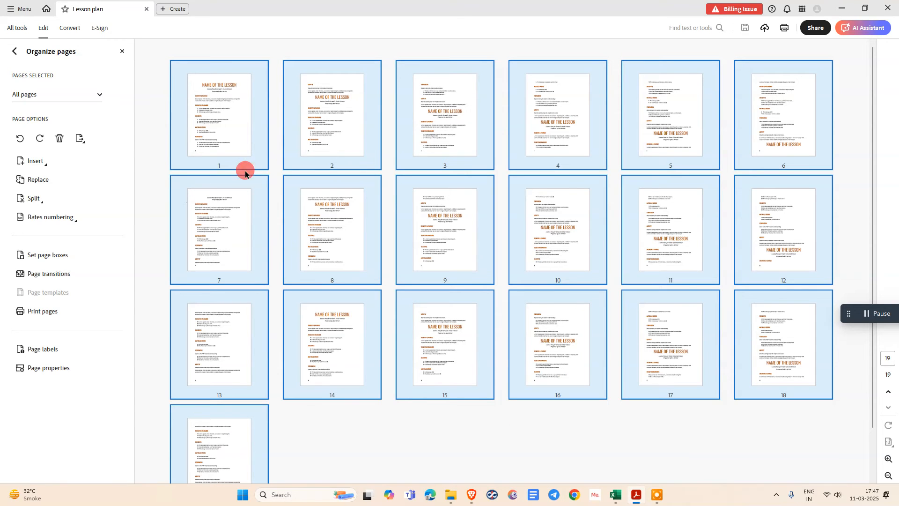
click(388, 454)
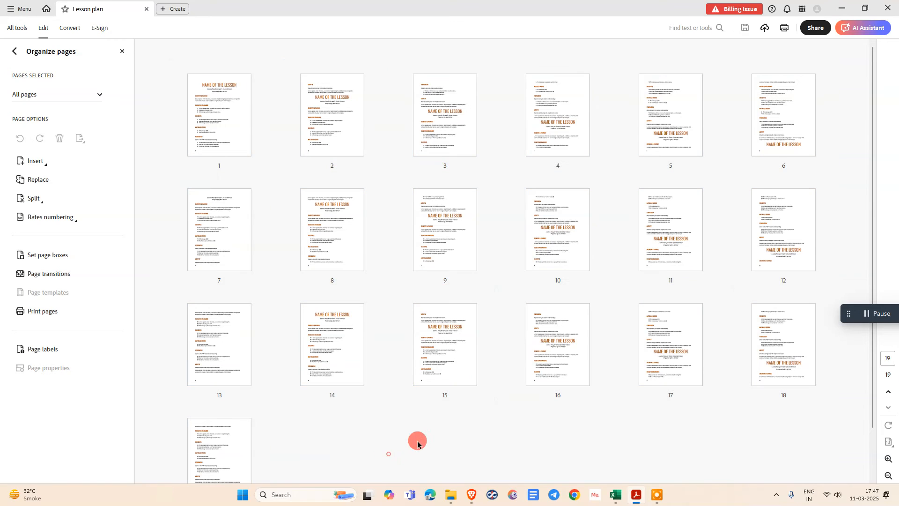
Select the individual pages 2, 5, 7, 9 and 11, leaving page 19 out of the selection.
ctrl+click(197, 223)
ctrl+click(448, 223)
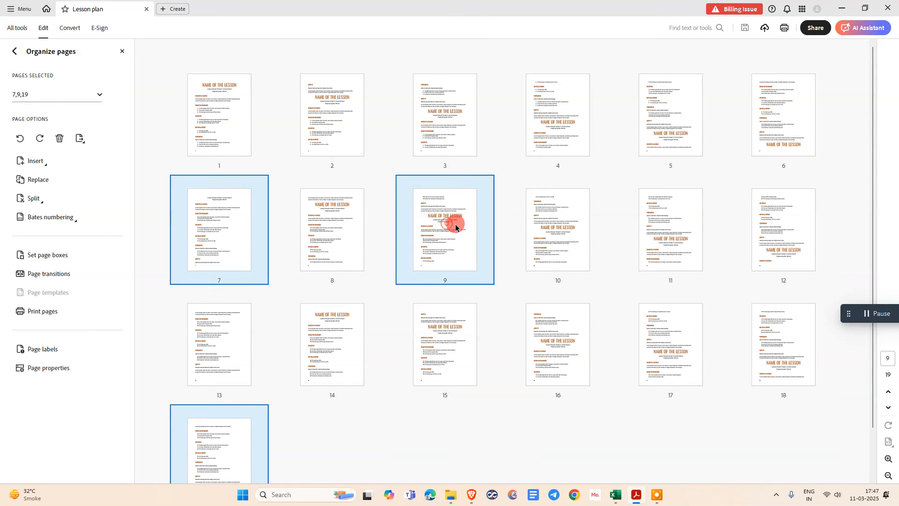
ctrl+click(227, 468)
ctrl+click(657, 233)
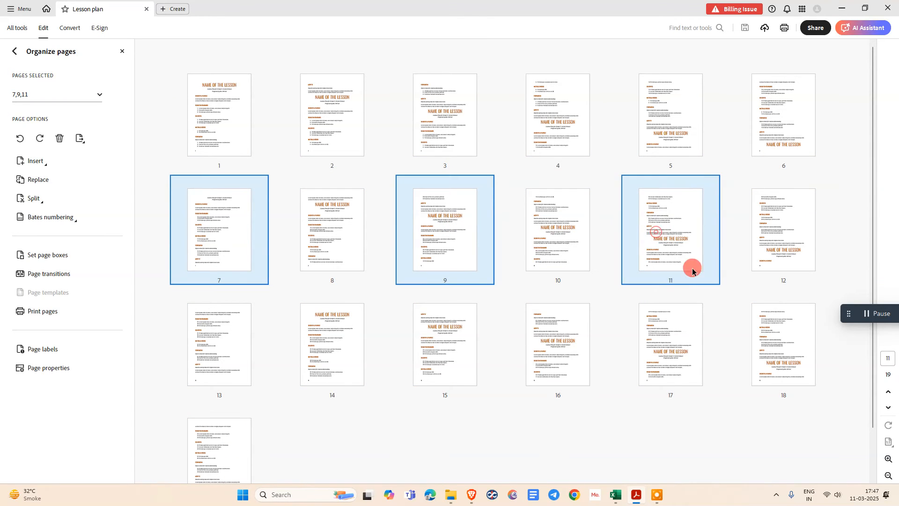
ctrl+click(692, 108)
ctrl+click(327, 121)
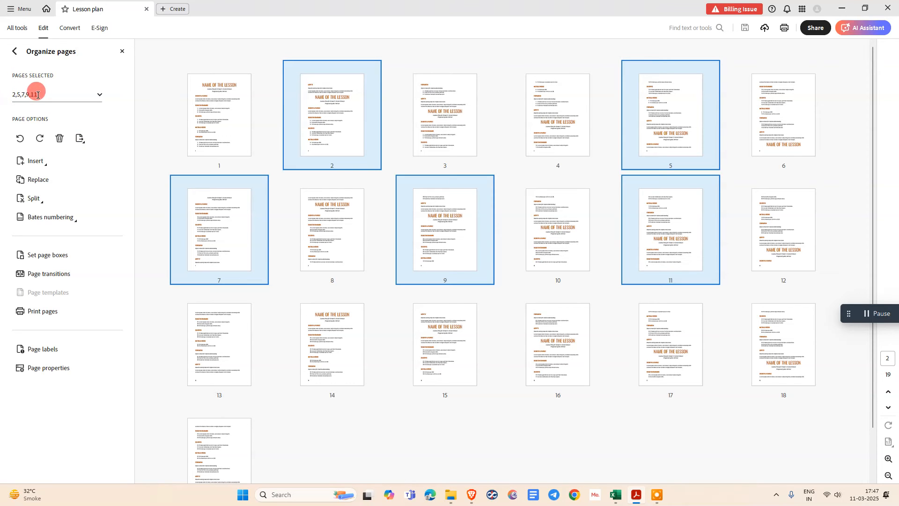
Select pages by entering the page numbers 2,5,3,5,9,6, and clear the selection.
drag(59, 95, 20, 95)
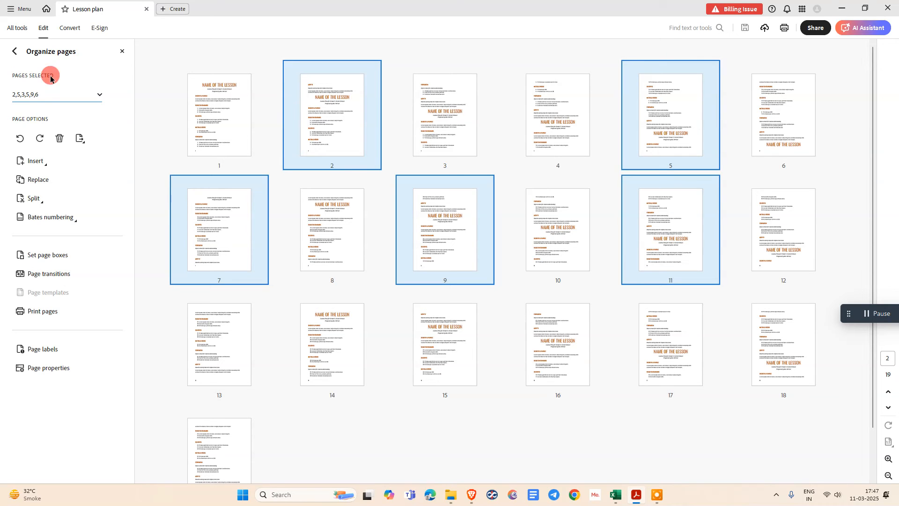
key(Return)
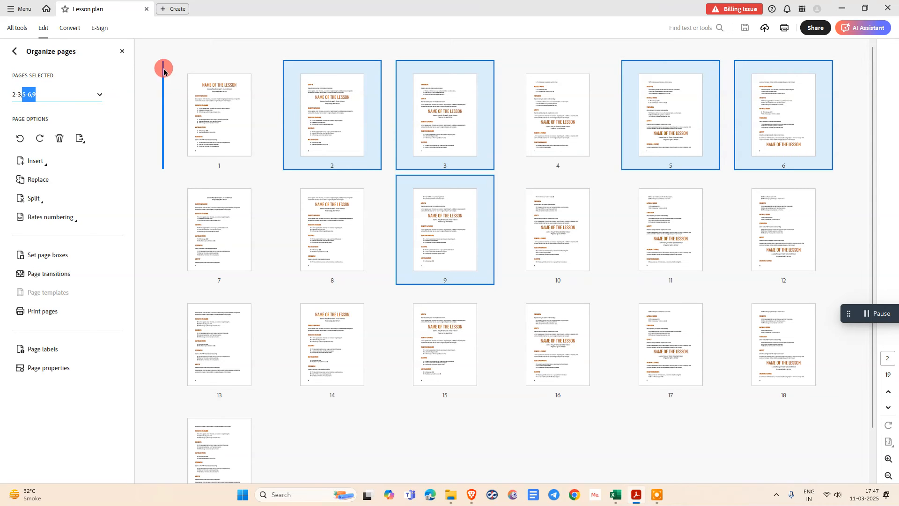
click(182, 54)
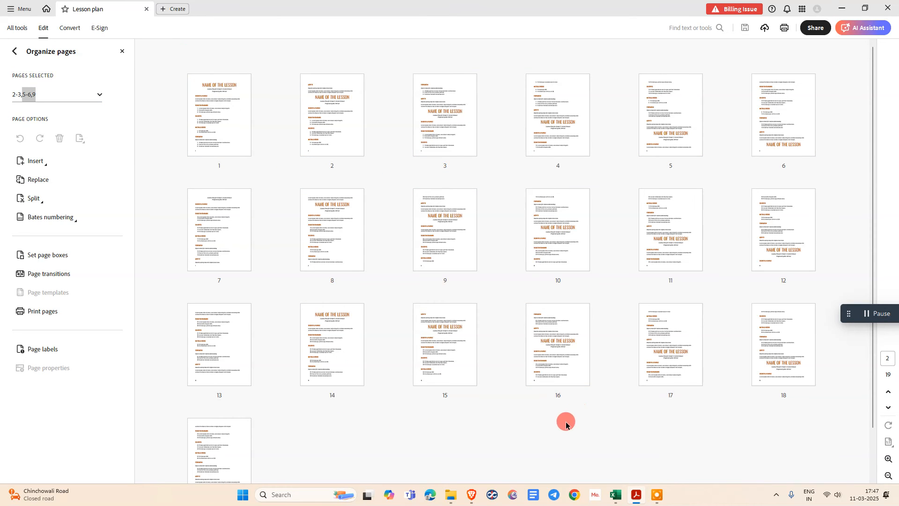
Select pages 3, 4, 5, 9 and 16 for extraction.
click(552, 346)
ctrl+click(454, 238)
ctrl+click(437, 135)
ctrl+click(558, 125)
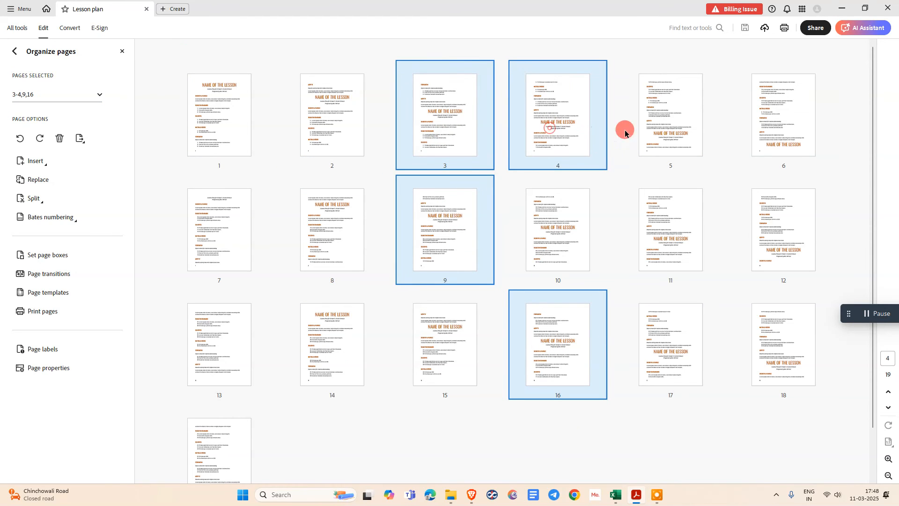
ctrl+click(663, 125)
click(78, 117)
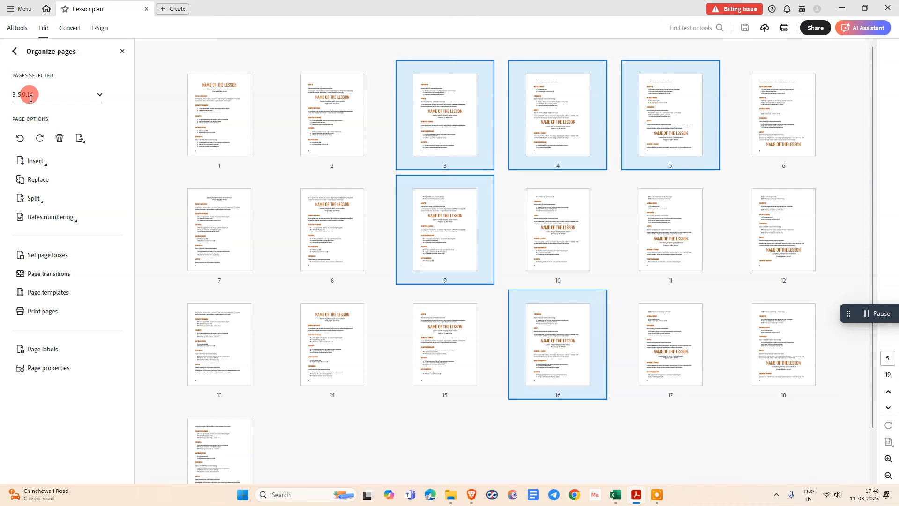
Extract the selected pages as separate files, without deleting them from the document after extracting.
click(79, 138)
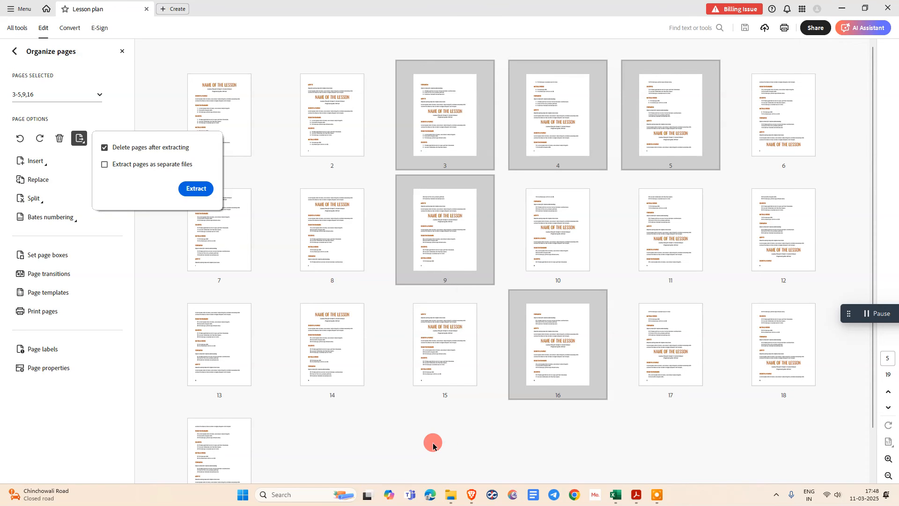
click(110, 145)
click(197, 189)
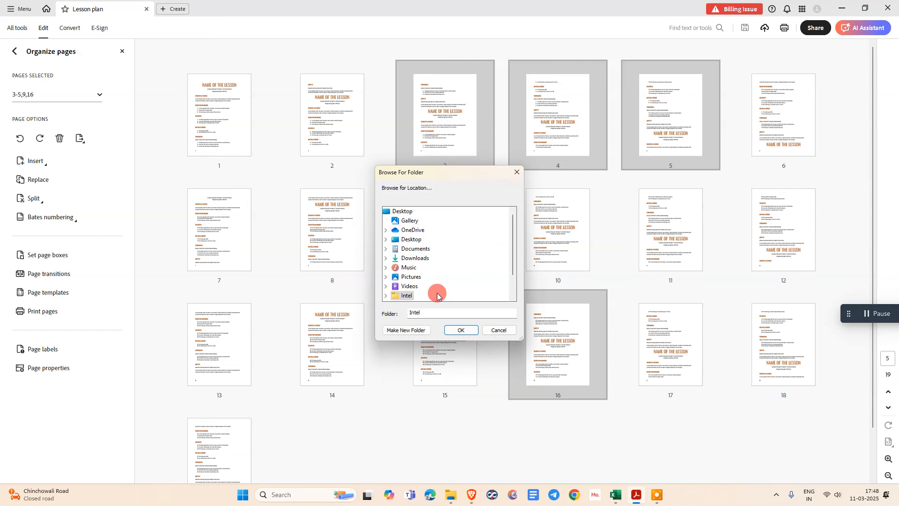
Choose the images folder inside Documents > Netcast Demo as the location for the extracted files.
drag(511, 233, 518, 260)
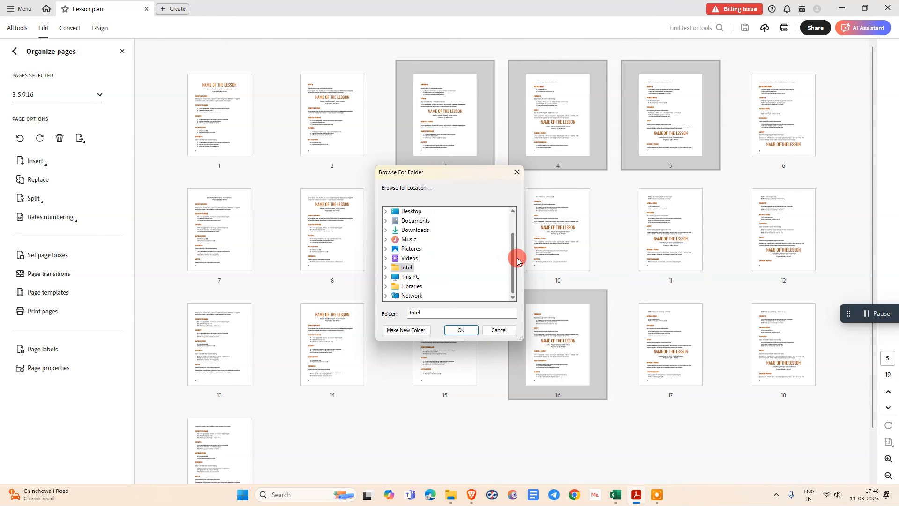
double_click(407, 221)
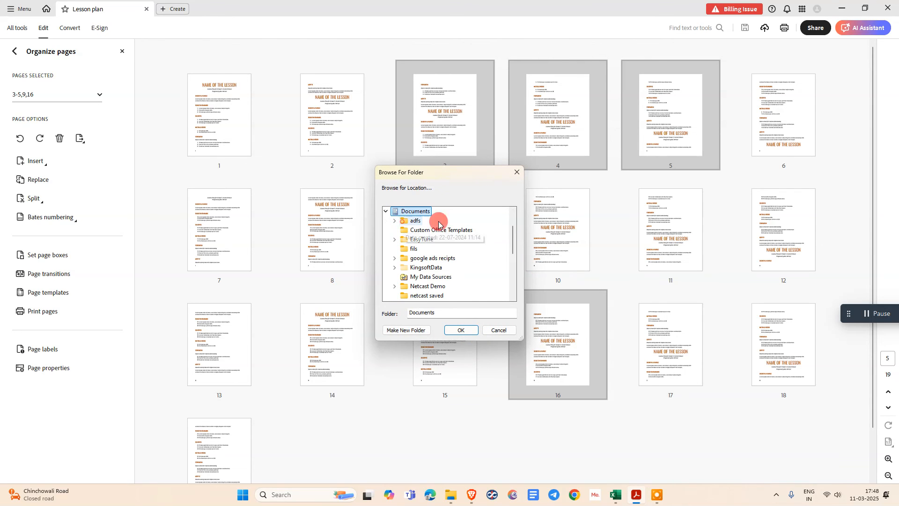
drag(514, 239, 440, 245)
double_click(430, 258)
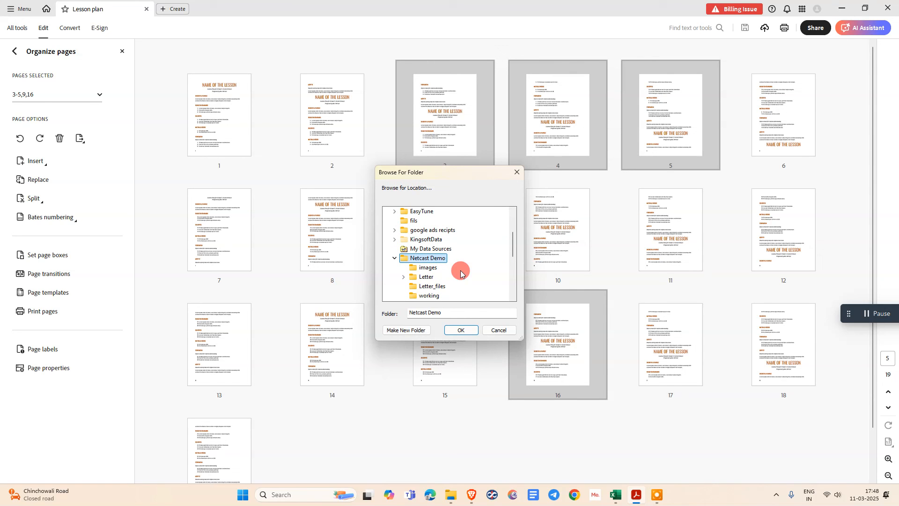
click(421, 271)
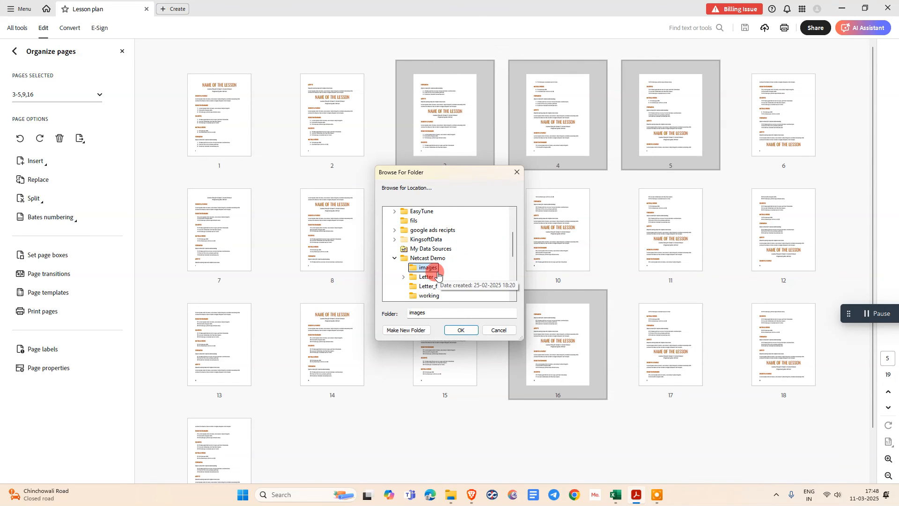
Create a subfolder named "extract pages" in the images folder and save the extracted pages there.
click(398, 331)
click(407, 330)
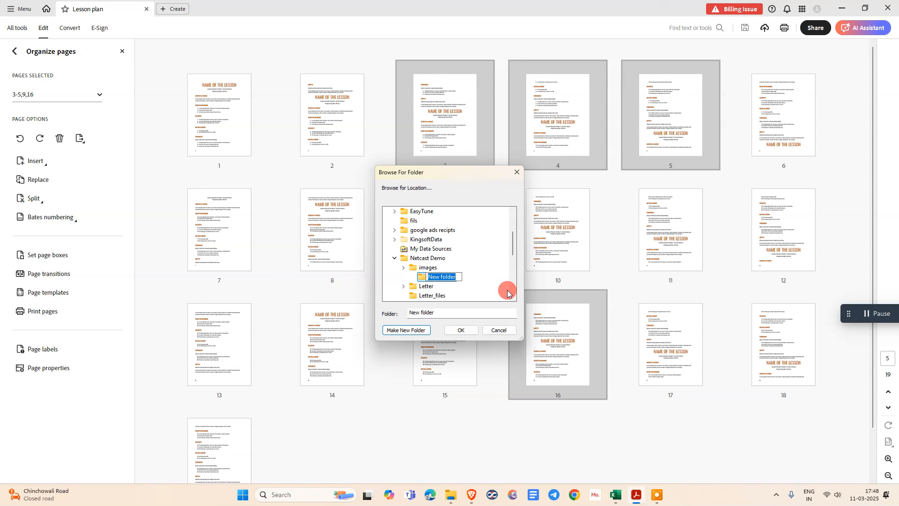
text(extract pages)
click(487, 274)
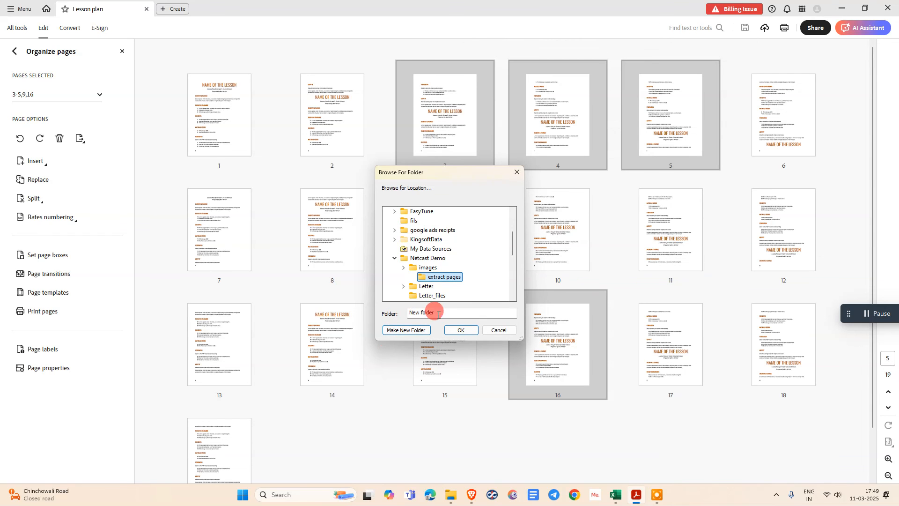
click(460, 330)
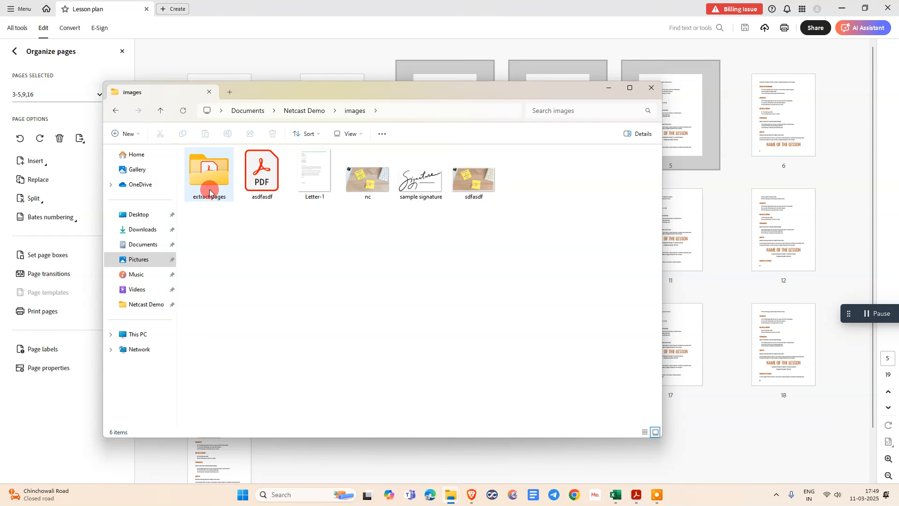
Open the "extract pages" folder in File Explorer to check the extracted PDF files.
double_click(204, 184)
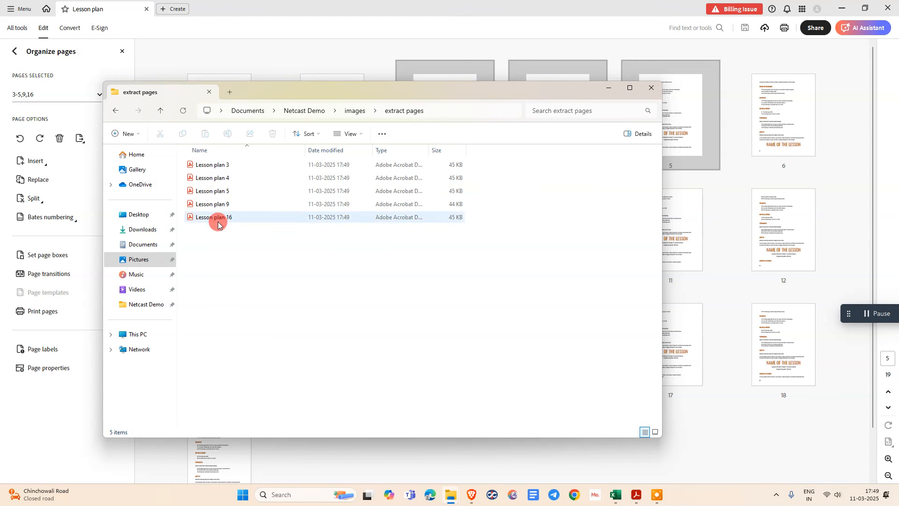